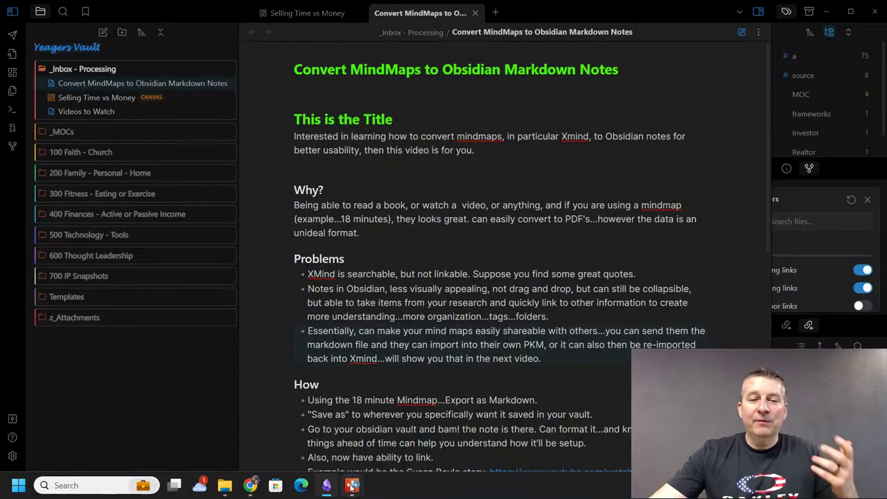
Step: Switch from Obsidian to the 18 Minutes-Peter-Bregman mind map window in Xmind
mouse_move(353, 488)
left_click(396, 447)
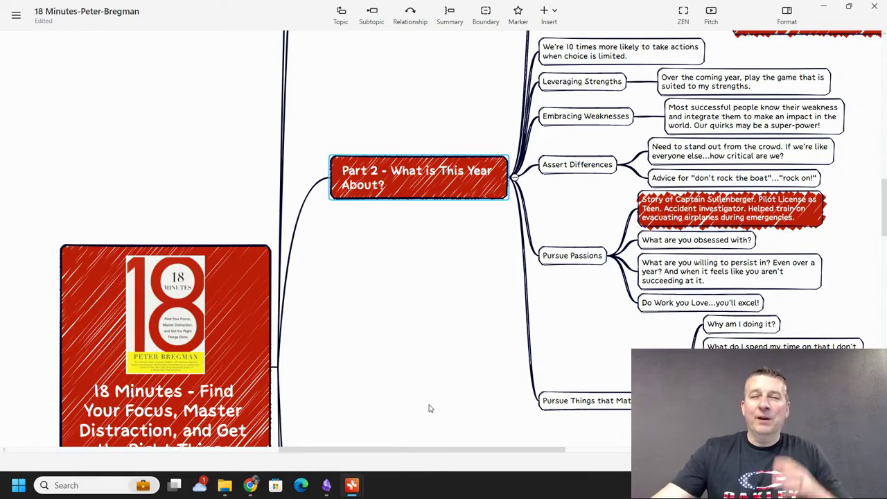
mouse_move(327, 482)
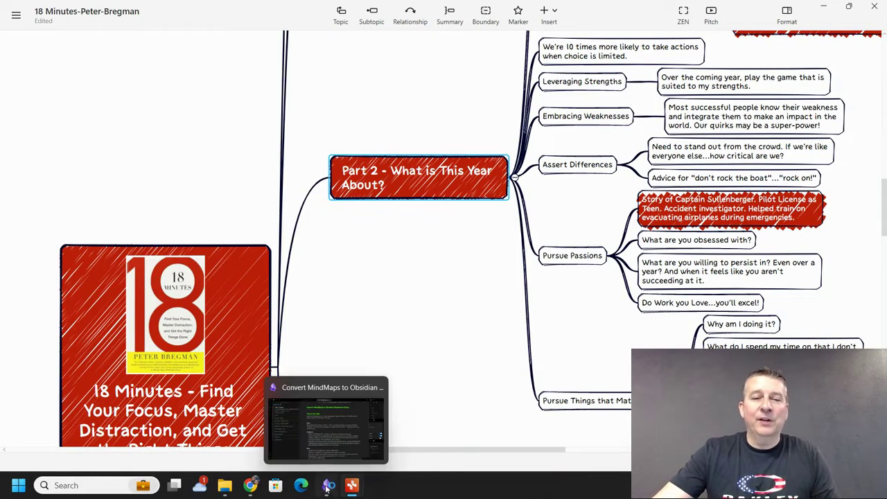
left_click(340, 451)
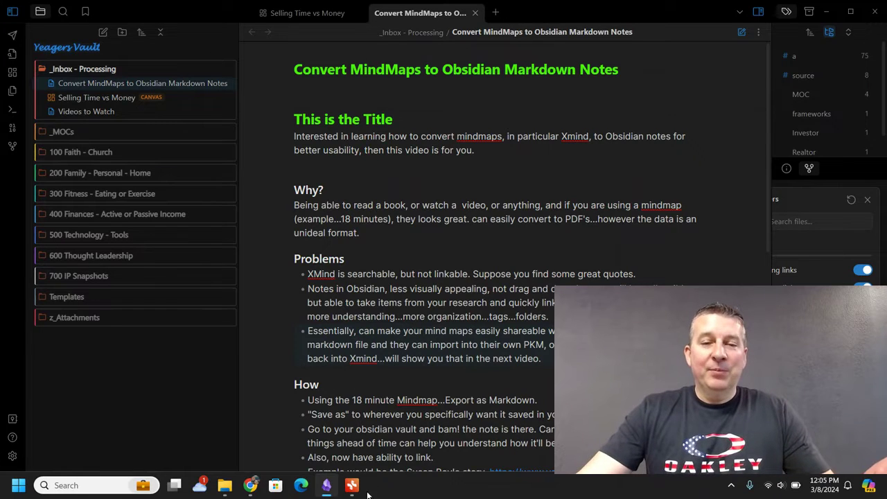
mouse_move(353, 488)
left_click(416, 423)
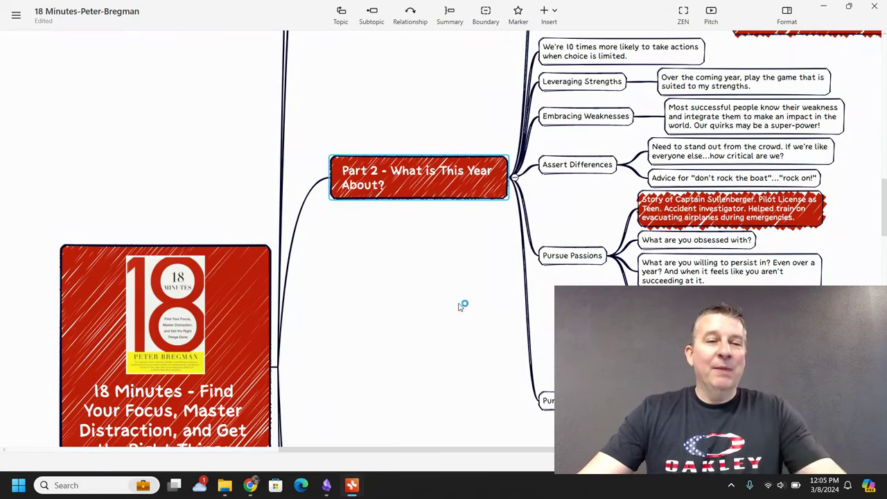
left_click_drag(376, 348, 465, 179)
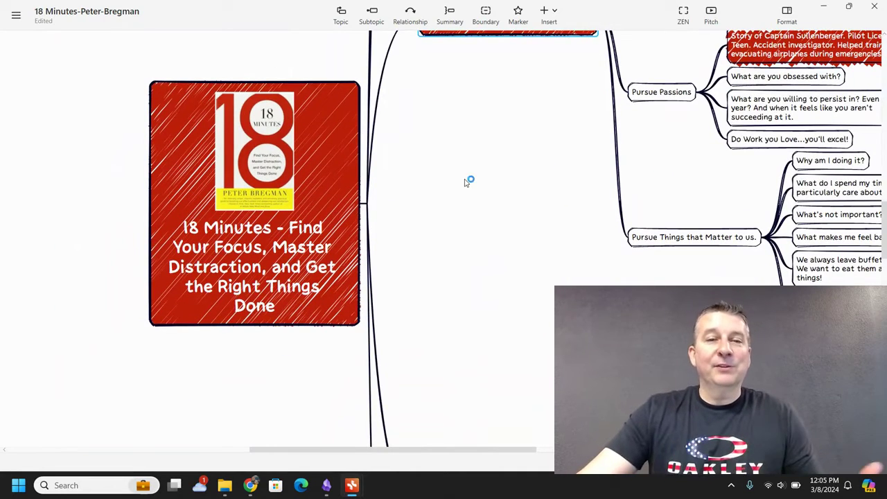
mouse_move(354, 485)
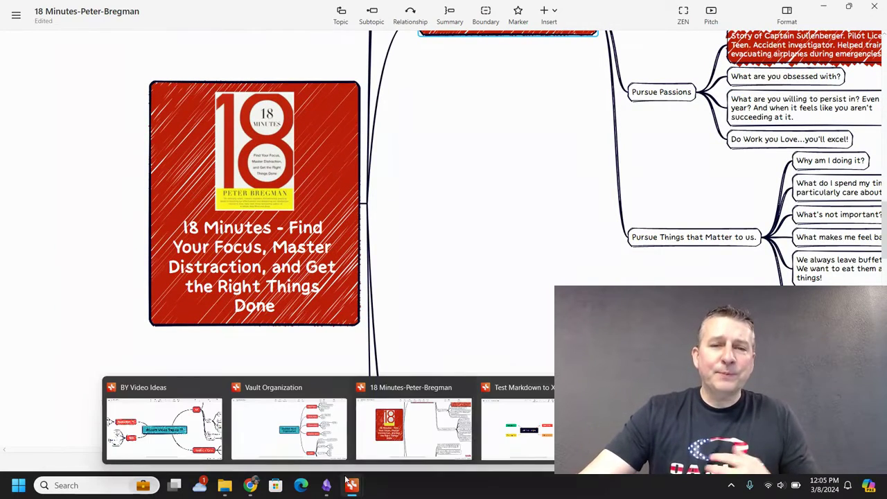
left_click_drag(517, 296, 393, 384)
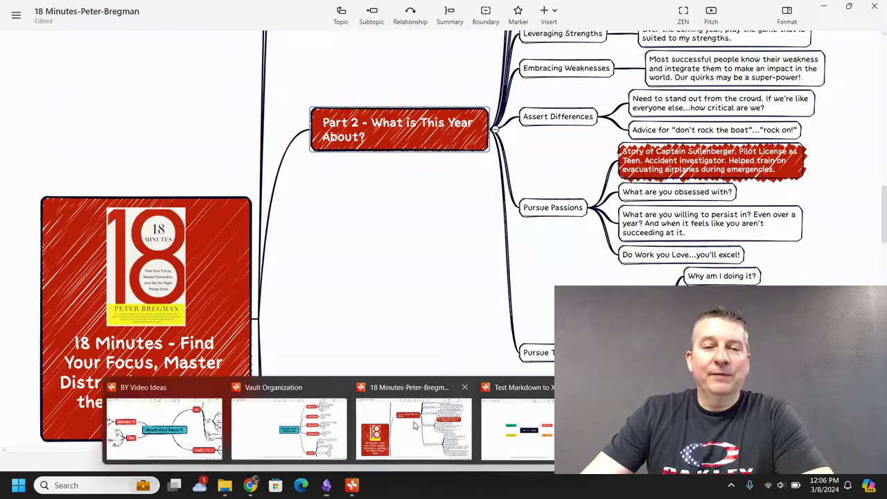
left_click(414, 425)
Step: Search the map for 'marath' to reach the 'Life is a marathon' topic, then return to Obsidian
left_click(74, 62)
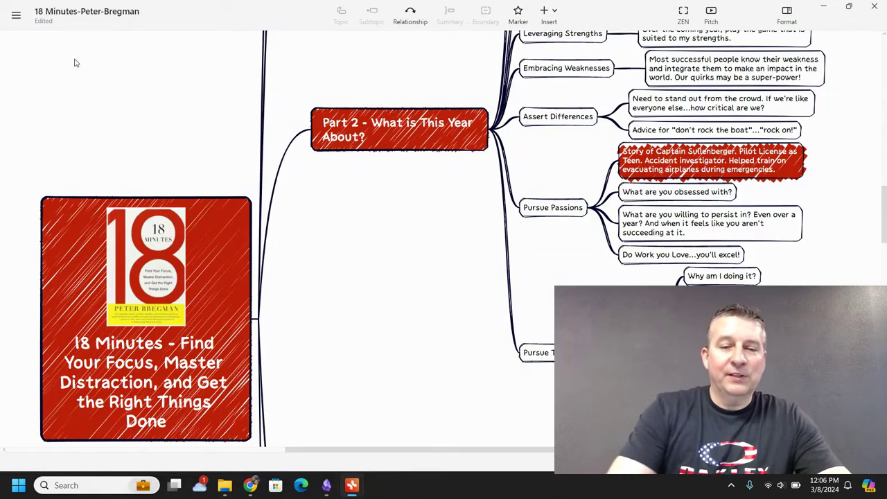
key("ctrl+f")
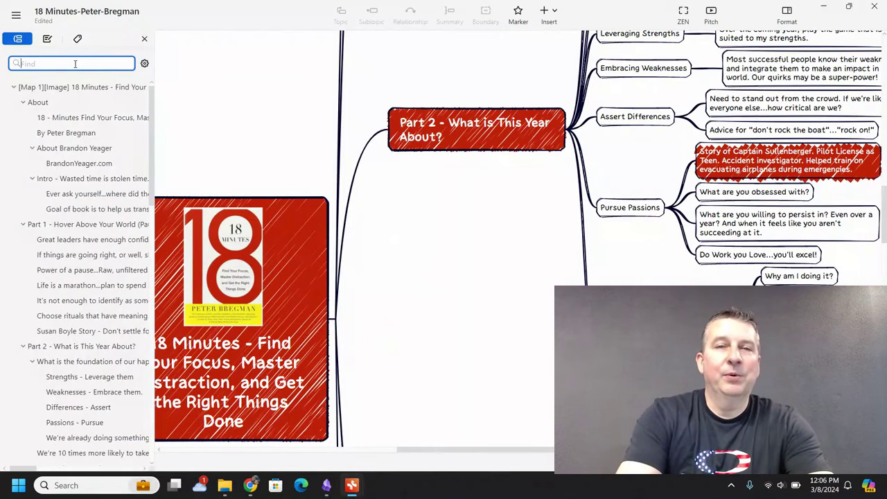
type("mart")
key("BackSpace")
type("ath")
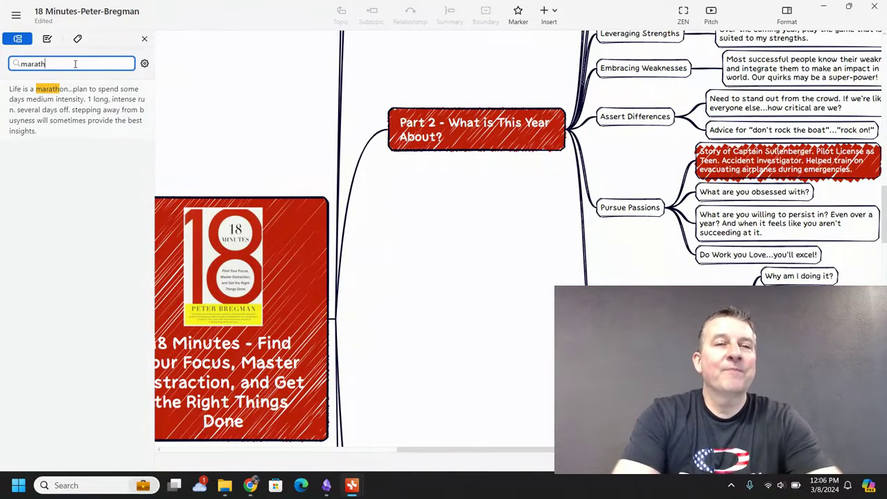
key("Return")
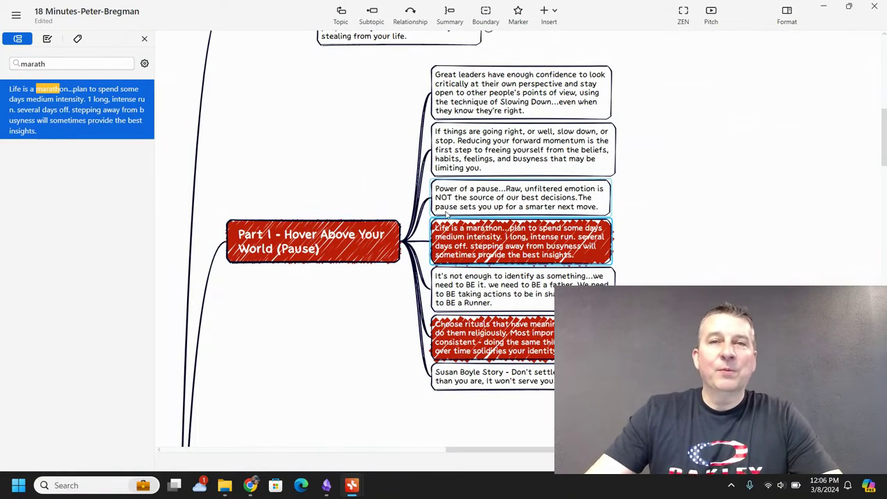
left_click(326, 489)
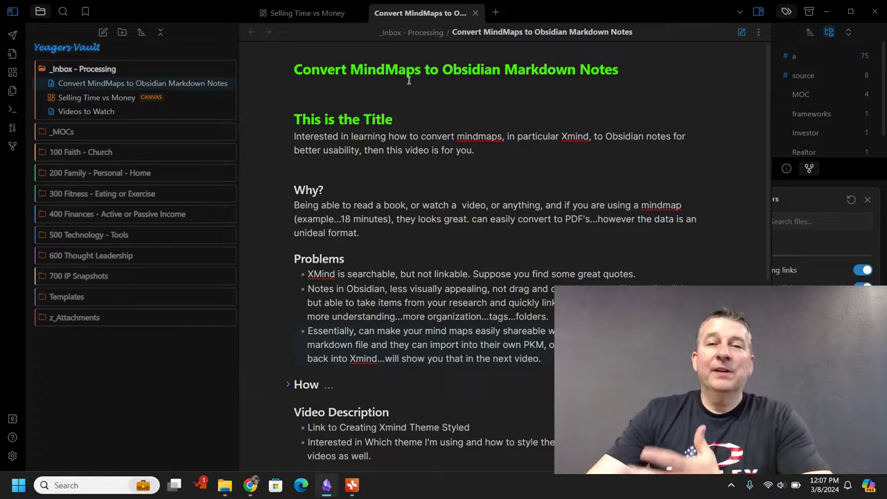
left_click(320, 117)
left_click(286, 119)
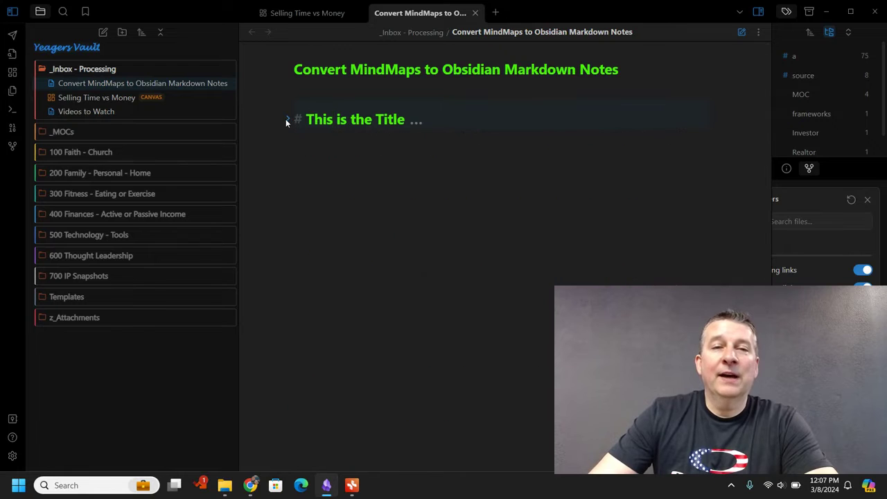
left_click(286, 118)
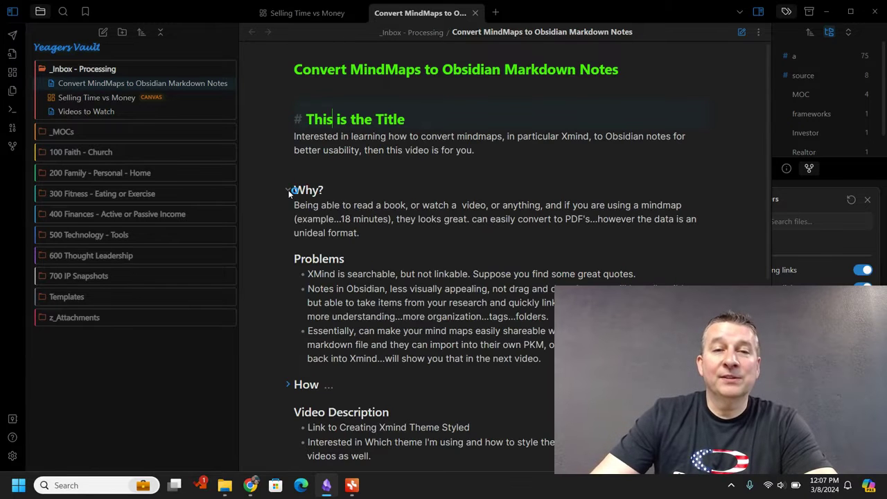
left_click(288, 190)
left_click(289, 191)
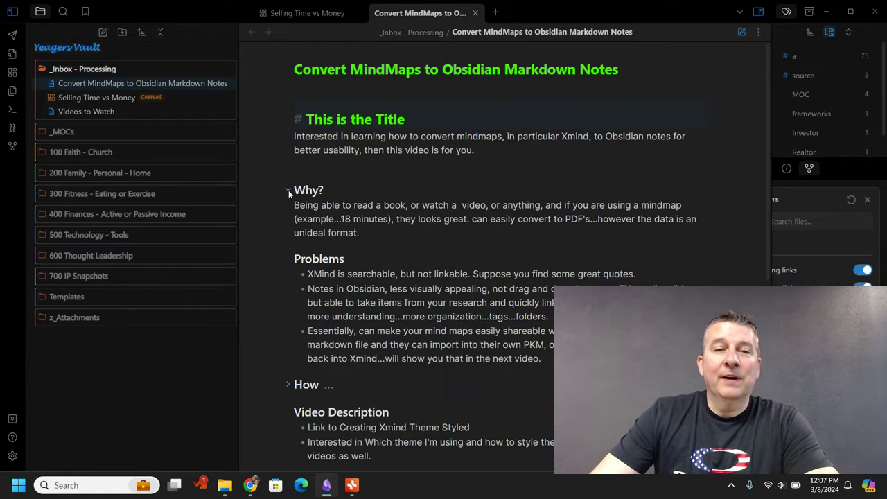
left_click(289, 259)
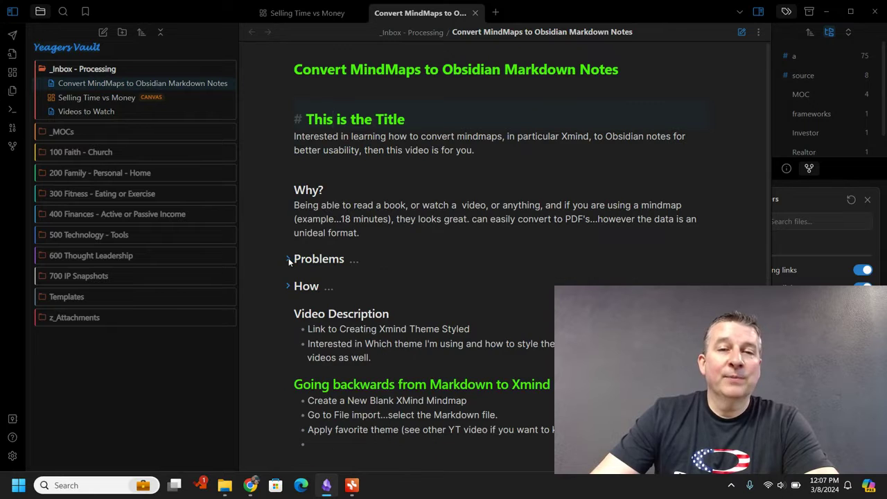
left_click(289, 260)
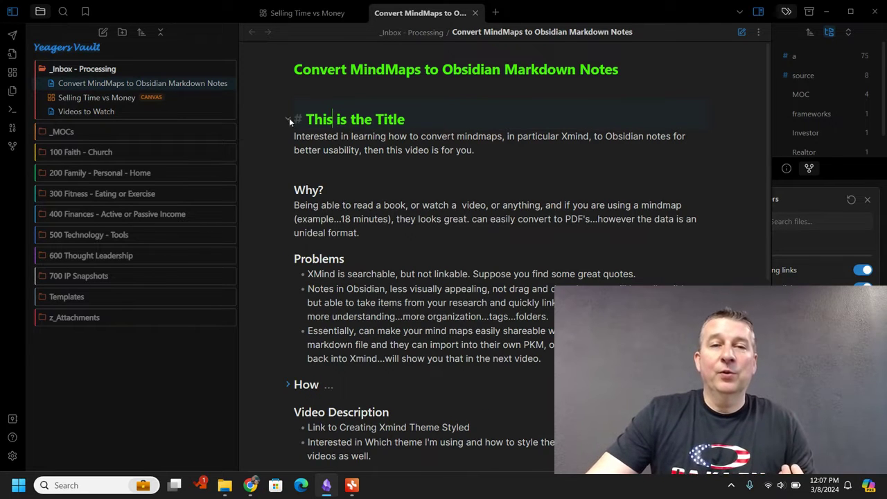
left_click(353, 487)
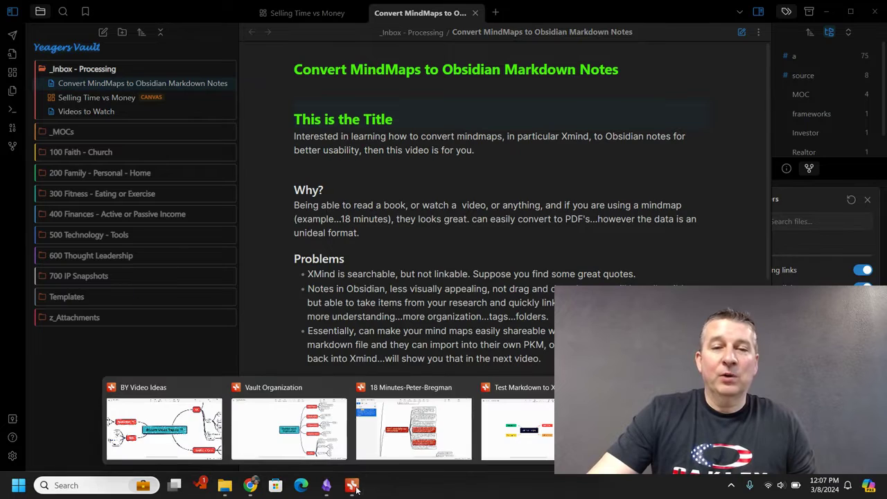
left_click(403, 433)
left_click(407, 244)
left_click(408, 242)
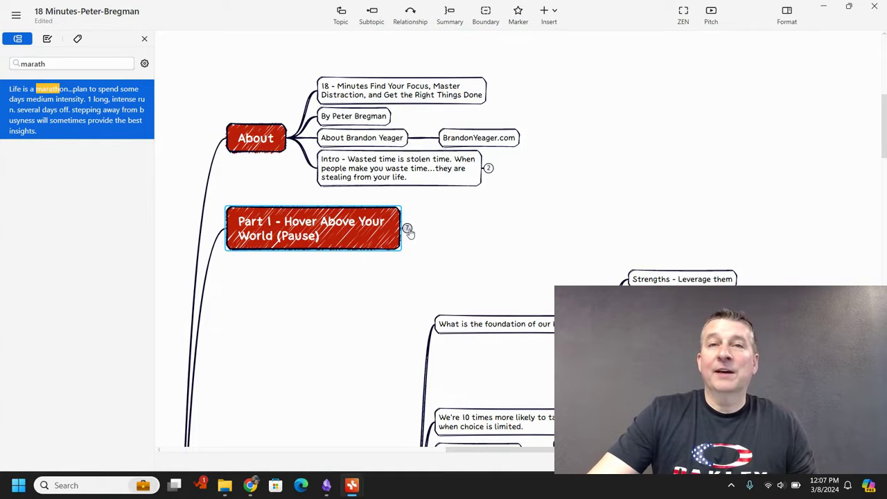
left_click(409, 230)
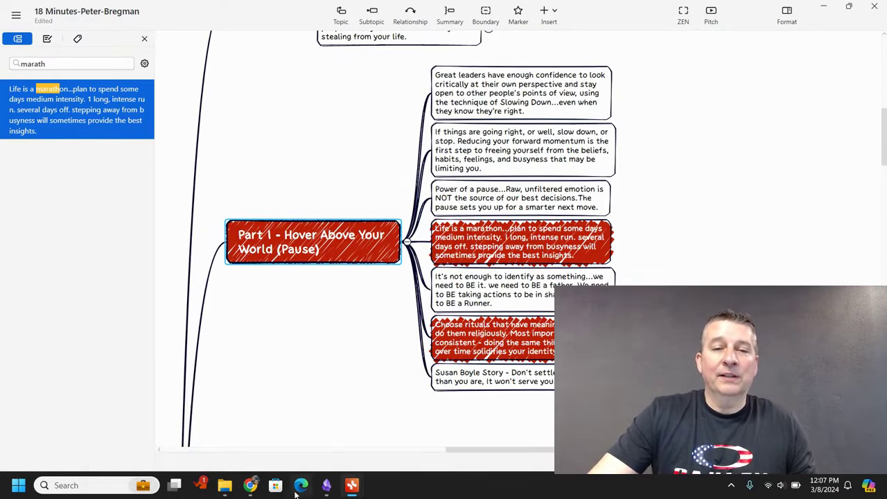
mouse_move(326, 485)
left_click(328, 463)
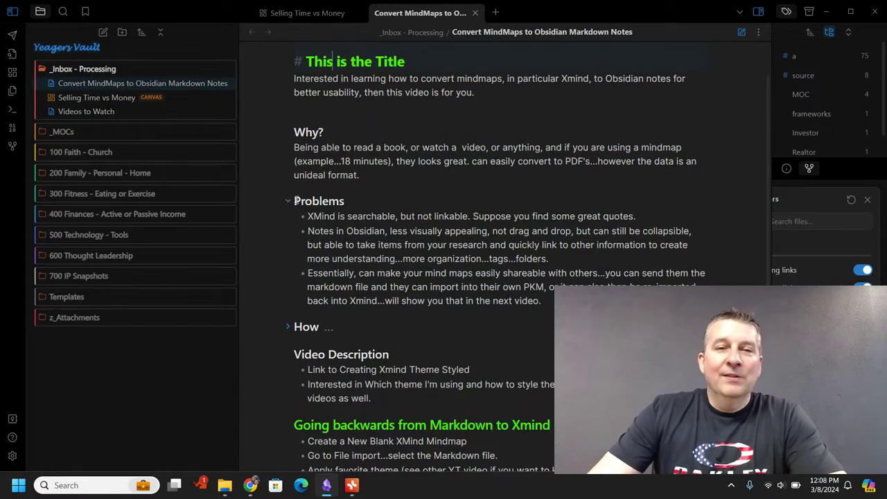
Step: Collapse the Problems section, expand How, then go back to the 18 Minutes-Peter-Bregman map
left_click(288, 201)
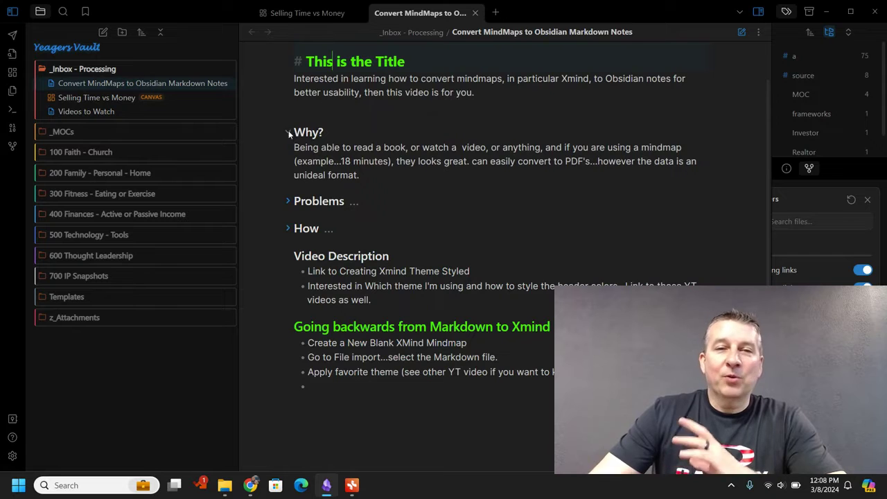
left_click(289, 228)
scroll(343, 360, "down", 1)
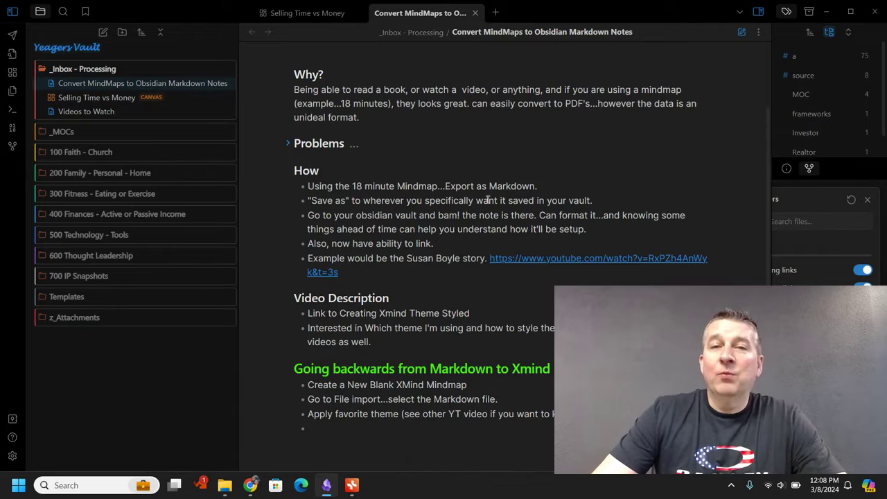
mouse_move(352, 485)
left_click(410, 416)
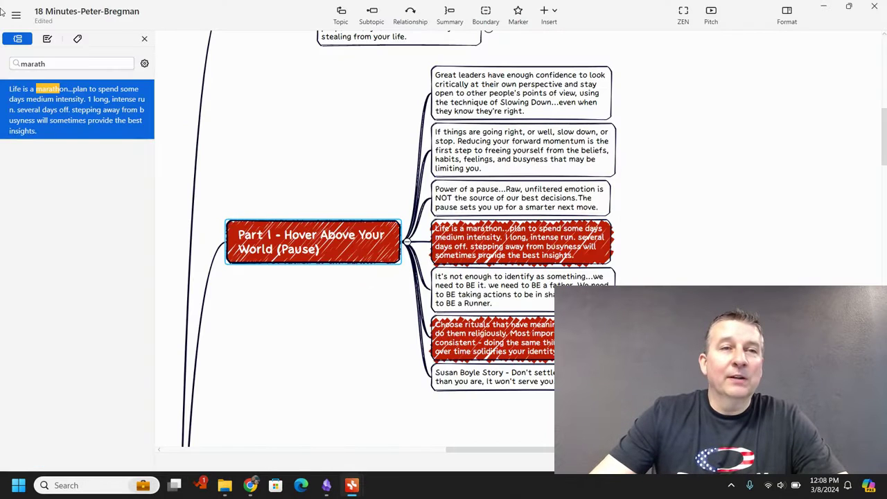
Step: Close the search sidebar and choose Export > Markdown from the main menu
left_click(145, 38)
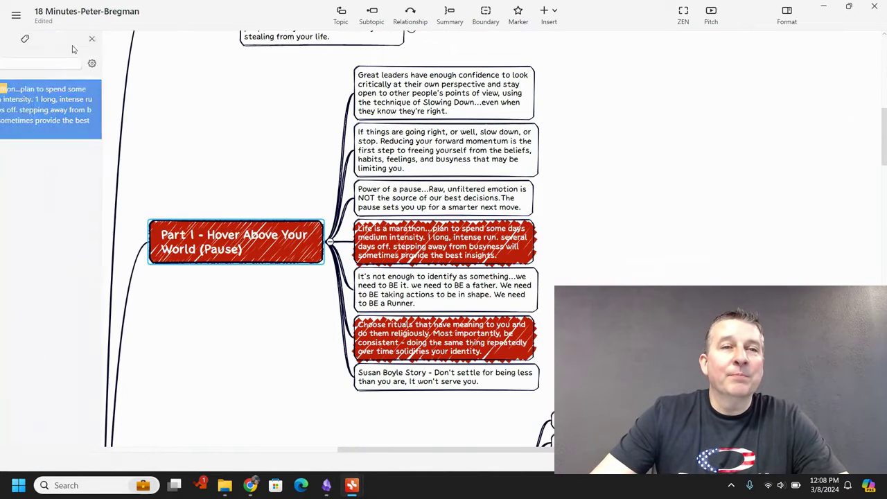
left_click(15, 14)
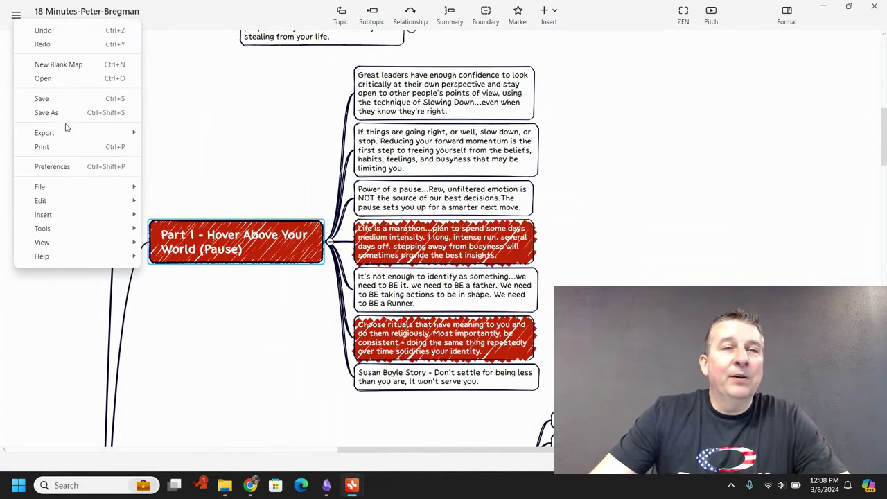
mouse_move(73, 133)
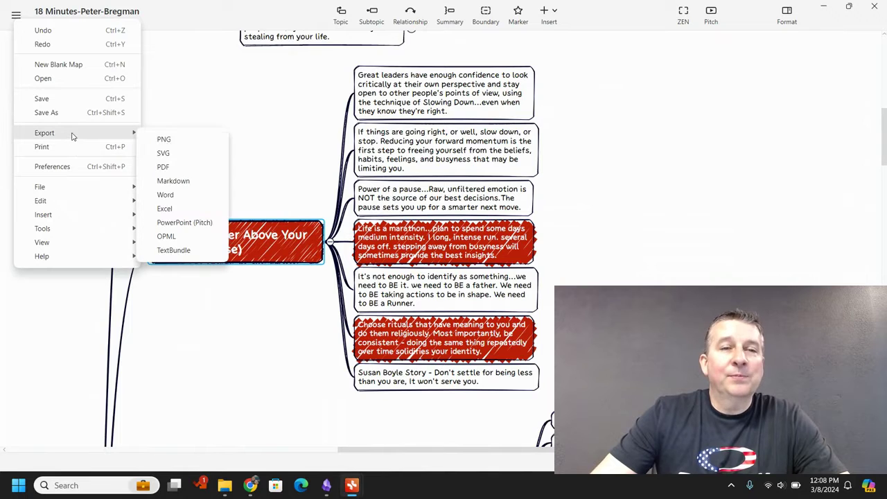
left_click(179, 184)
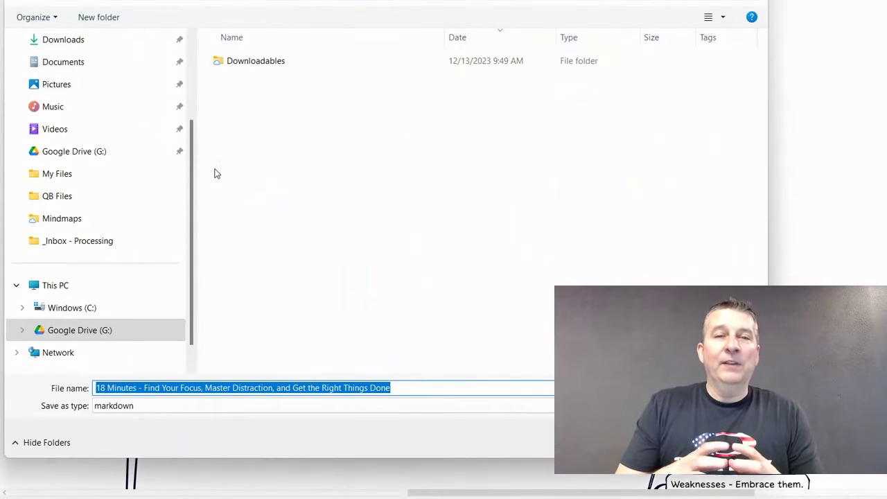
Step: Save the Markdown file into the vault's _Inbox - Processing folder on Windows (C:)
left_click(137, 149)
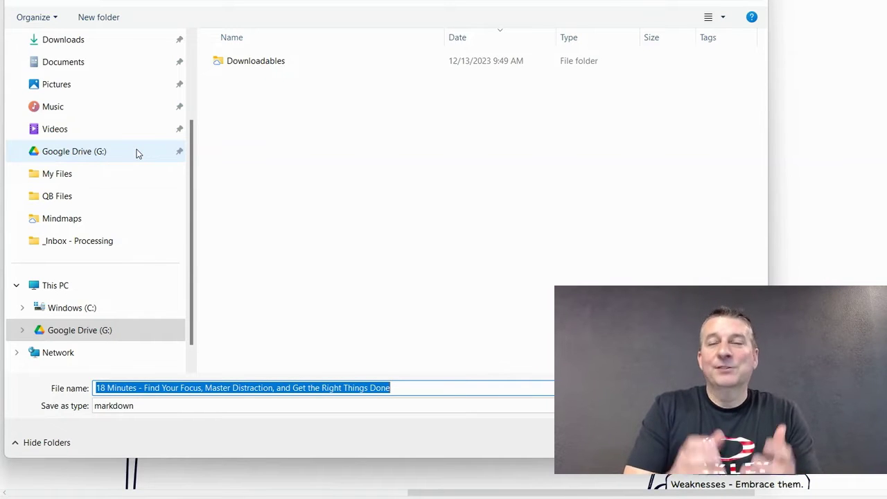
left_click(93, 310)
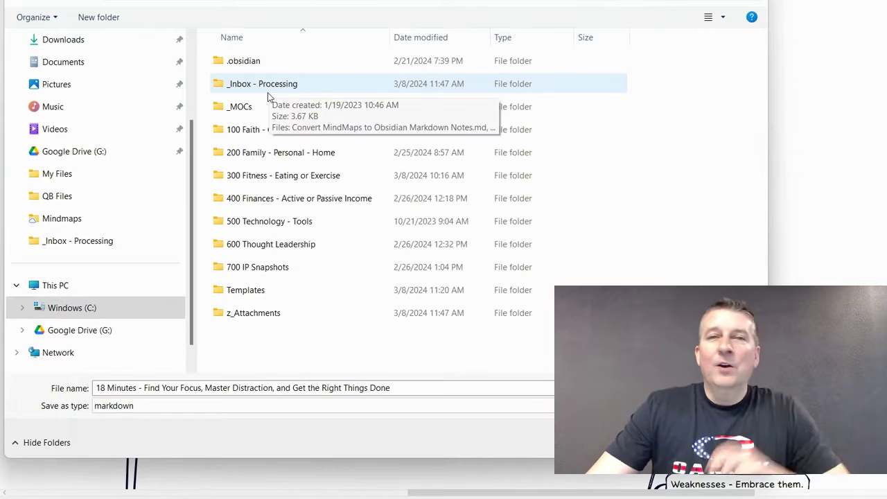
left_click(270, 93)
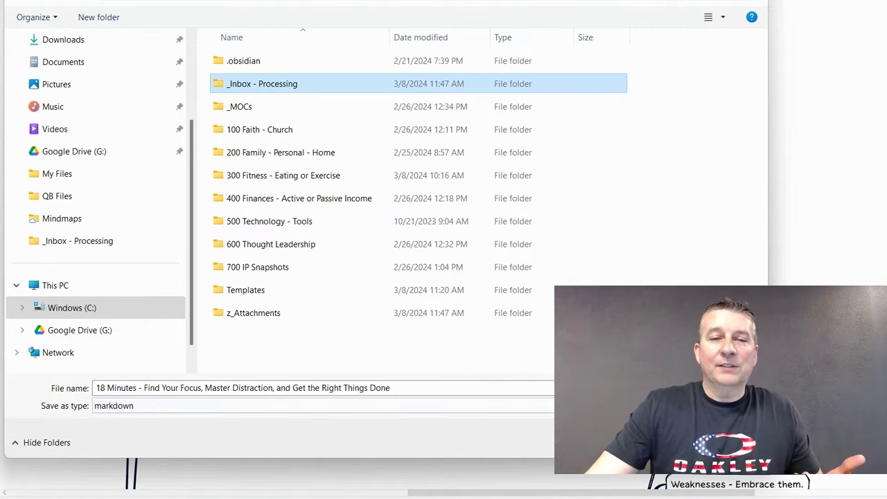
key("Return")
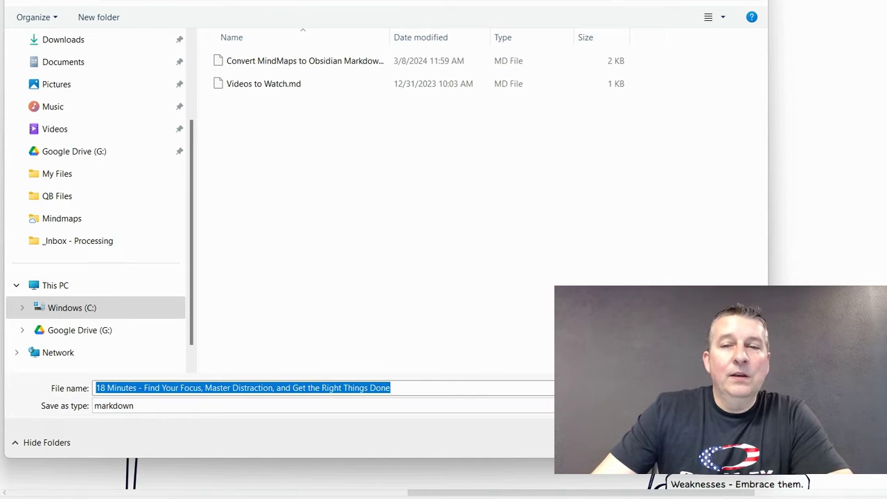
key("Return")
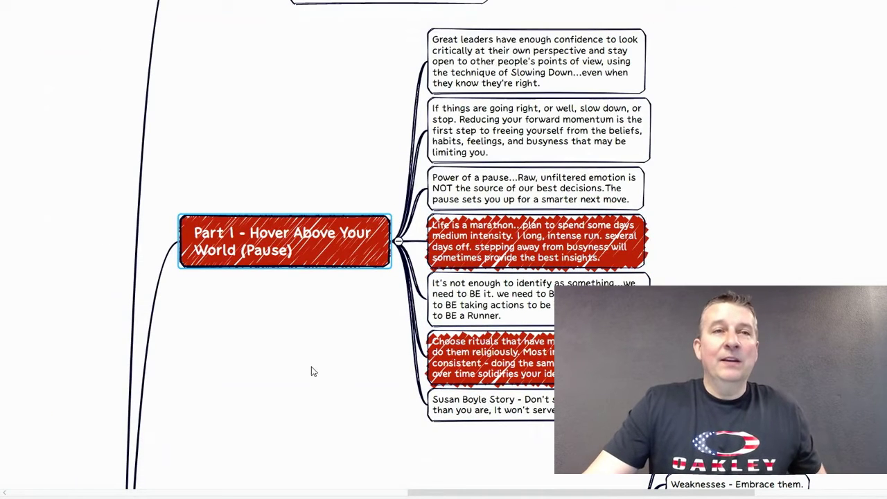
Step: Back in Obsidian, open the new 18 Minutes note in the _Inbox - Processing folder
mouse_move(394, 496)
left_click(393, 454)
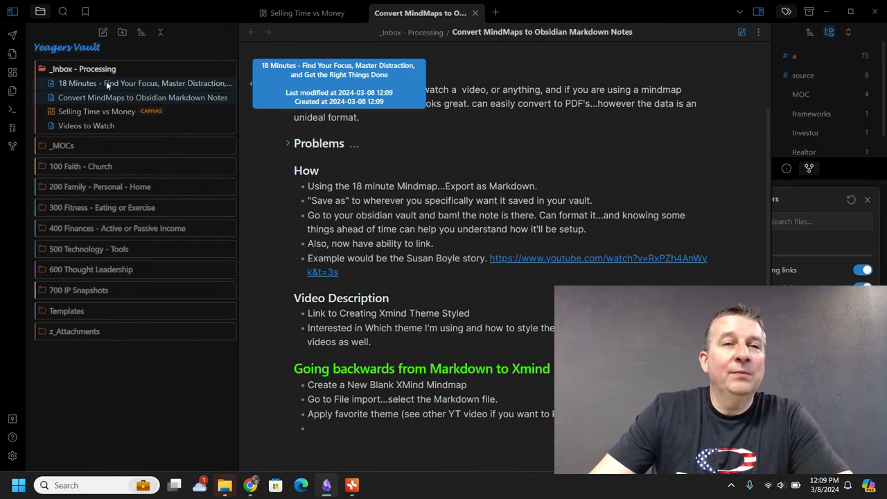
left_click(110, 84, "ctrl")
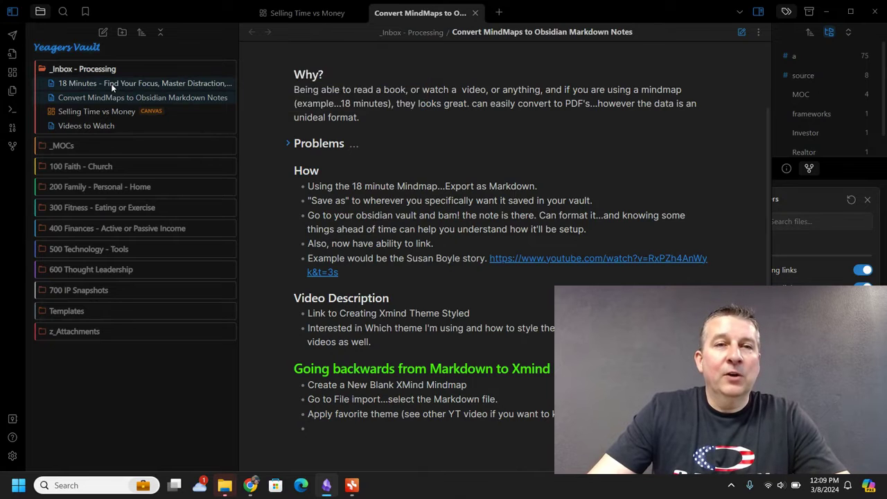